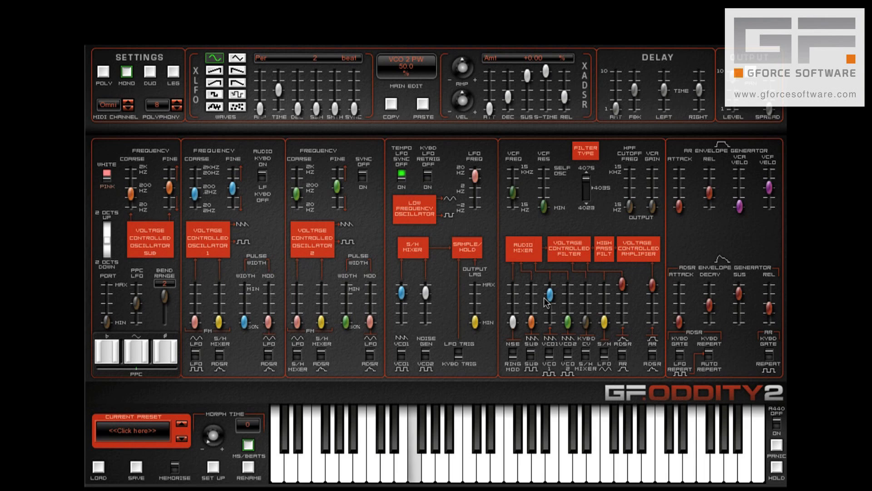
Narrow VCO1's pulse width to about 30.9%, add LFO pulse-width modulation, and slow the LFO to 1 7/24 beat
{"action": "left_click", "coordinate": [244, 322]}
{"action": "mouse_move", "coordinate": [244, 322]}
{"action": "left_mouse_down"}
{"action": "mouse_move", "coordinate": [250, 127]}
{"action": "mouse_move", "coordinate": [252, 321]}
{"action": "left_mouse_up"}
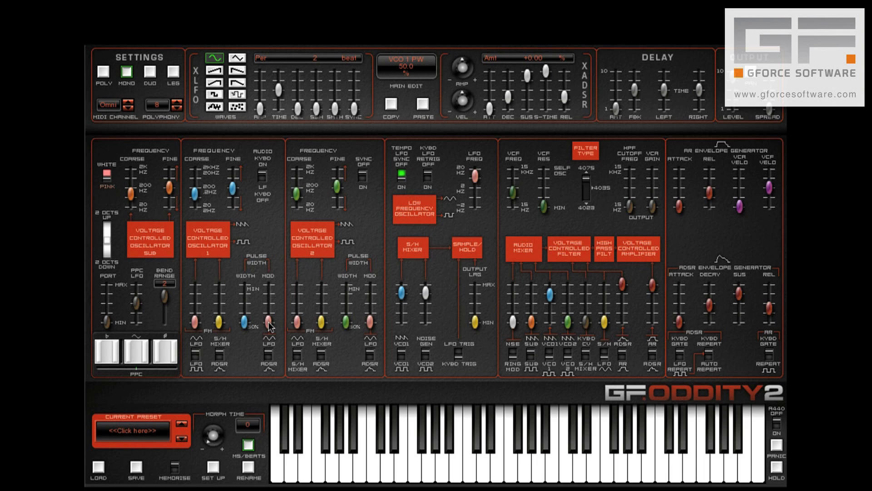
{"action": "left_click_drag", "start_coordinate": [269, 326], "coordinate": [268, 293]}
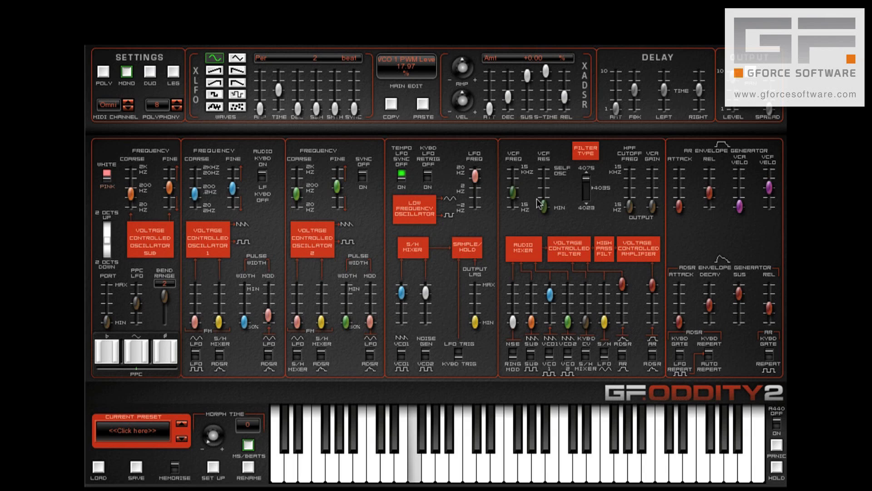
{"action": "left_click", "coordinate": [475, 176]}
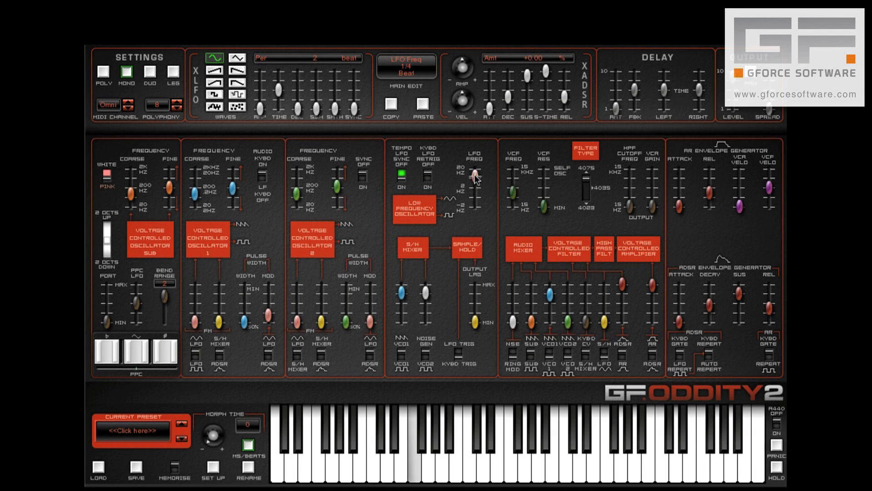
{"action": "mouse_move", "coordinate": [475, 176]}
{"action": "left_mouse_down"}
{"action": "mouse_move", "coordinate": [476, 190]}
{"action": "mouse_move", "coordinate": [475, 181]}
{"action": "left_mouse_up"}
Set the LFO rate to 1/2 beat, VCO1 pulse width to 43.5%, and its PWM depth to about 32%
{"action": "left_click_drag", "start_coordinate": [266, 314], "coordinate": [278, 180]}
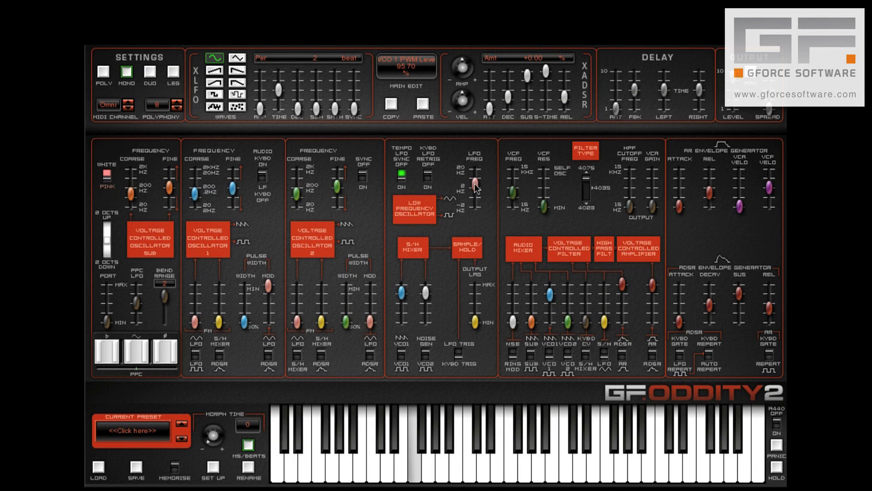
{"action": "mouse_move", "coordinate": [475, 184]}
{"action": "left_mouse_down"}
{"action": "mouse_move", "coordinate": [473, 146]}
{"action": "mouse_move", "coordinate": [472, 191]}
{"action": "left_mouse_up"}
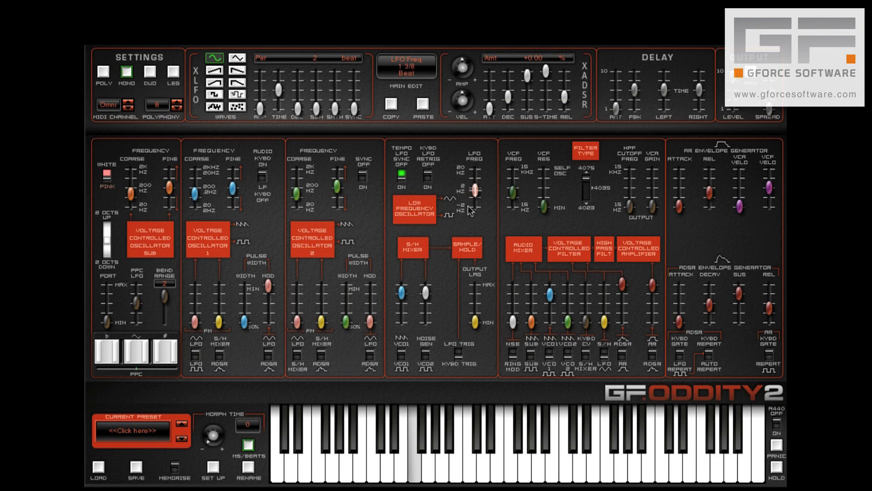
{"action": "left_click_drag", "start_coordinate": [269, 286], "coordinate": [264, 414]}
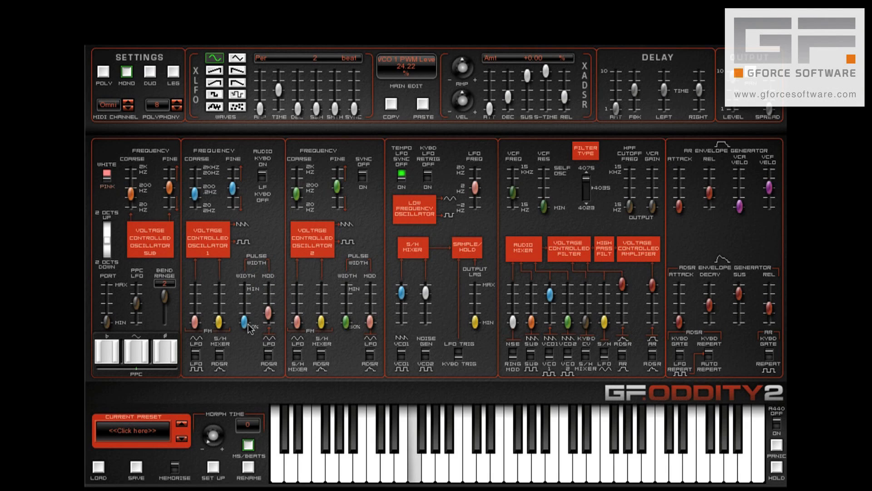
{"action": "left_click_drag", "start_coordinate": [245, 322], "coordinate": [241, 286]}
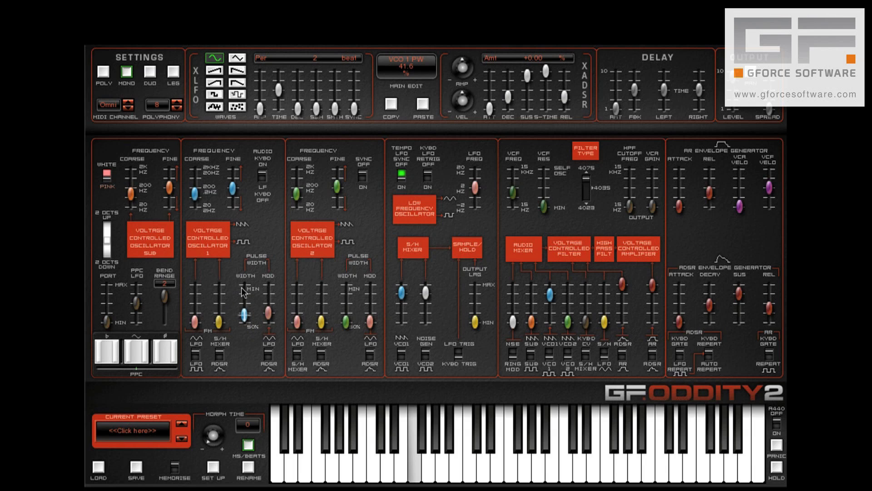
{"action": "mouse_move", "coordinate": [268, 313]}
{"action": "left_mouse_down"}
{"action": "mouse_move", "coordinate": [268, 301]}
{"action": "mouse_move", "coordinate": [269, 311]}
{"action": "left_mouse_up"}
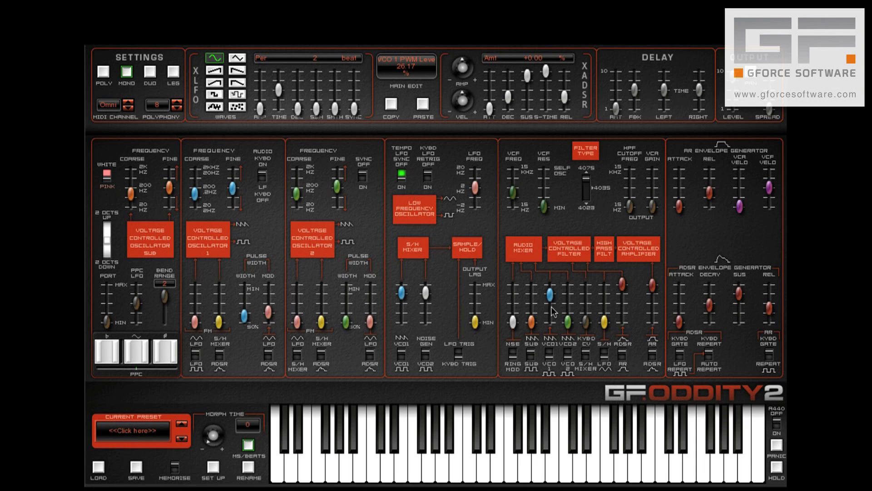
Pull VCO1's mixer level almost fully down
{"action": "left_click_drag", "start_coordinate": [550, 294], "coordinate": [572, 204]}
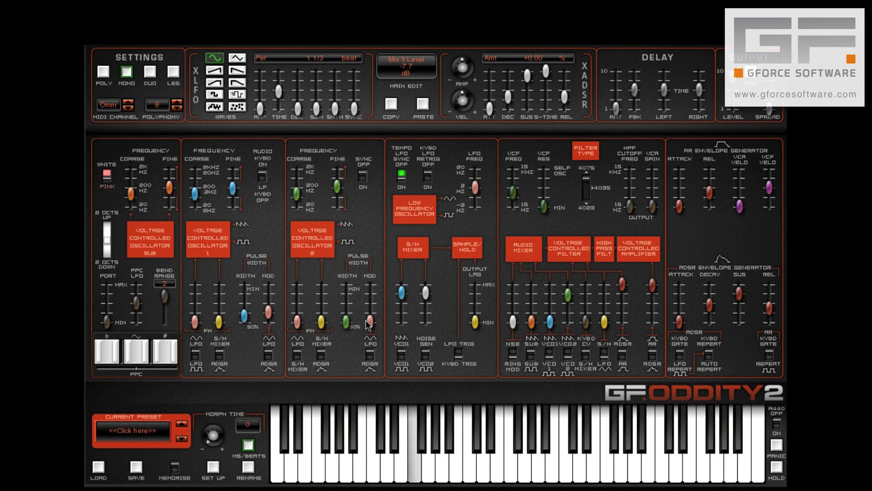
Zero VCO2's LFO pulse-width modulation and route the XLFO to VCO2's pulse width at about 39% depth
{"action": "left_click_drag", "start_coordinate": [371, 321], "coordinate": [372, 243]}
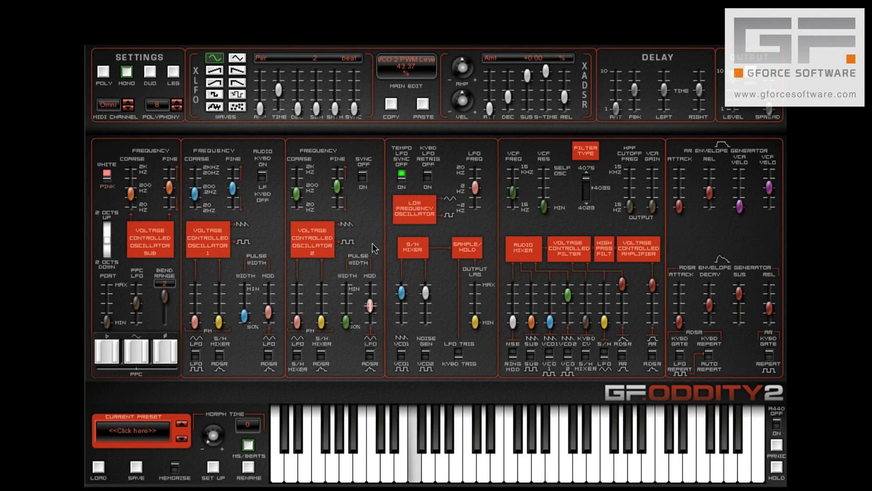
{"action": "left_click_drag", "start_coordinate": [373, 244], "coordinate": [372, 332]}
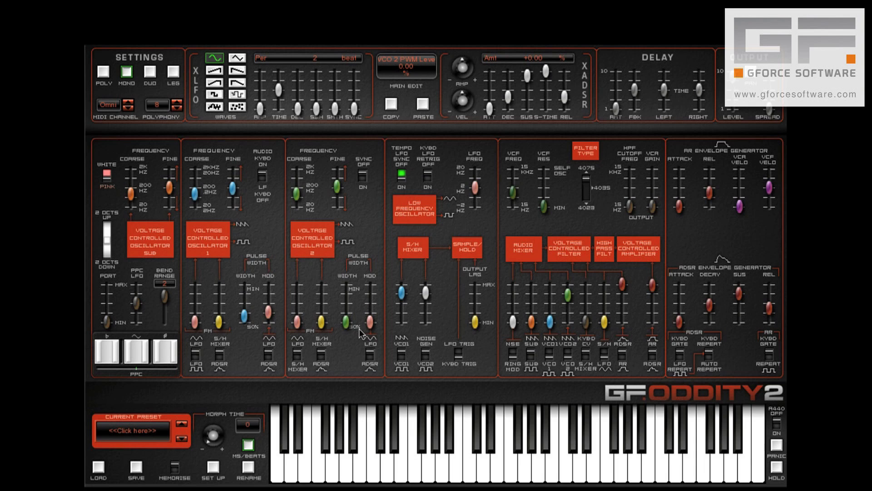
{"action": "mouse_move", "coordinate": [347, 324]}
{"action": "left_click_drag", "start_coordinate": [259, 109], "coordinate": [262, 45]}
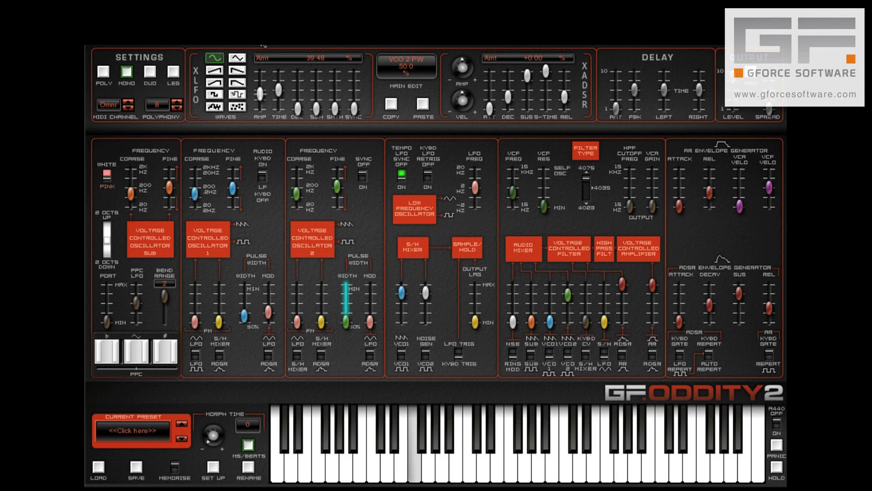
Settle the XLFO on a triangle wave with 10.58% depth and a 1-beat period
{"action": "left_click", "coordinate": [220, 68]}
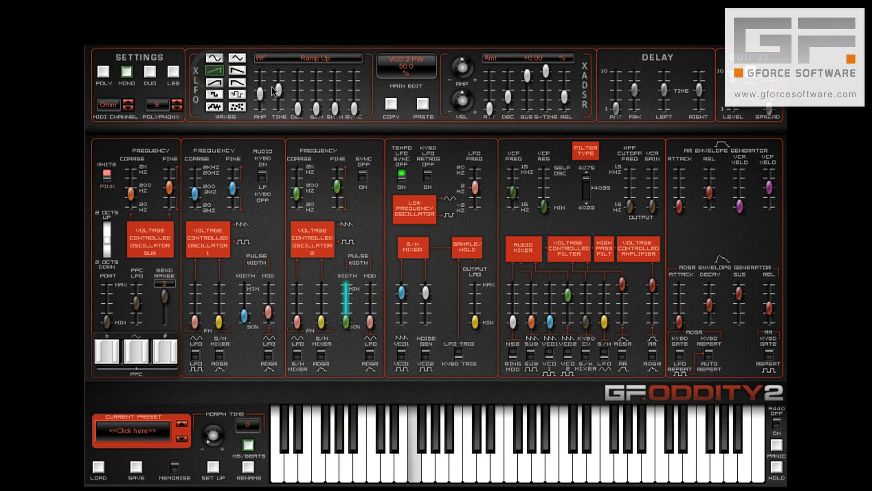
{"action": "left_click", "coordinate": [213, 83]}
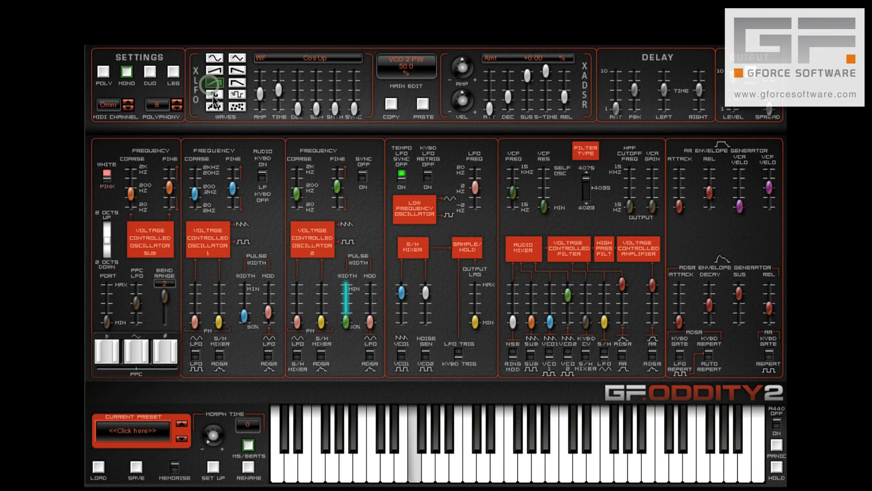
{"action": "left_click", "coordinate": [214, 95]}
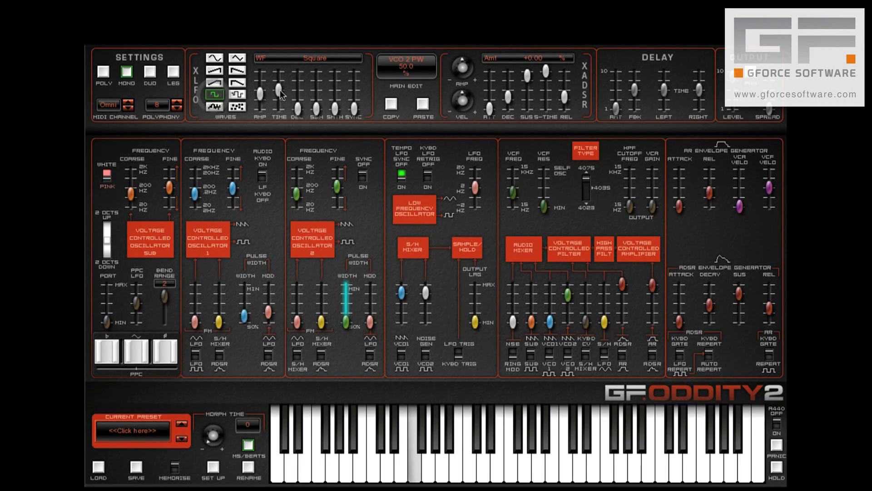
{"action": "left_click_drag", "start_coordinate": [279, 91], "coordinate": [273, 128]}
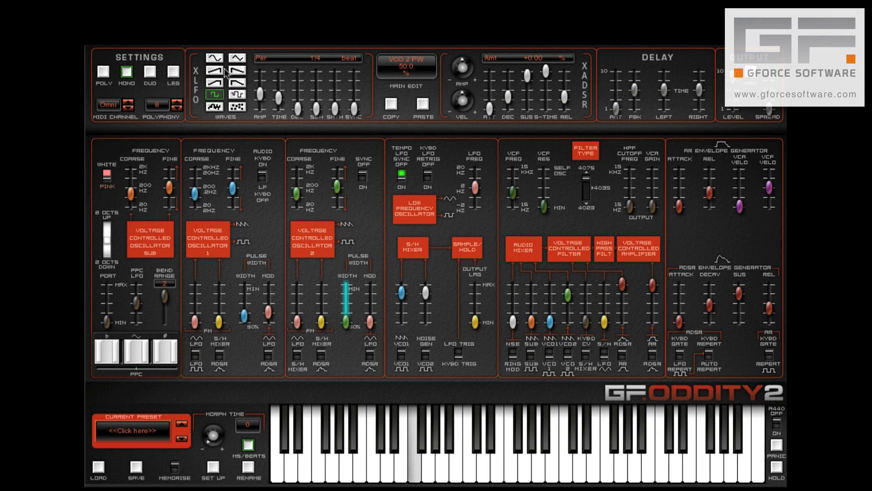
{"action": "left_click", "coordinate": [237, 58]}
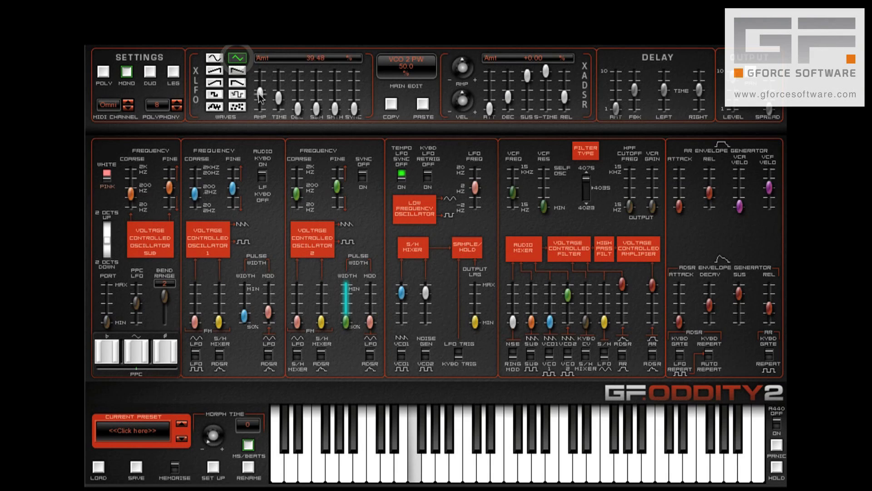
{"action": "left_click_drag", "start_coordinate": [260, 97], "coordinate": [265, 141]}
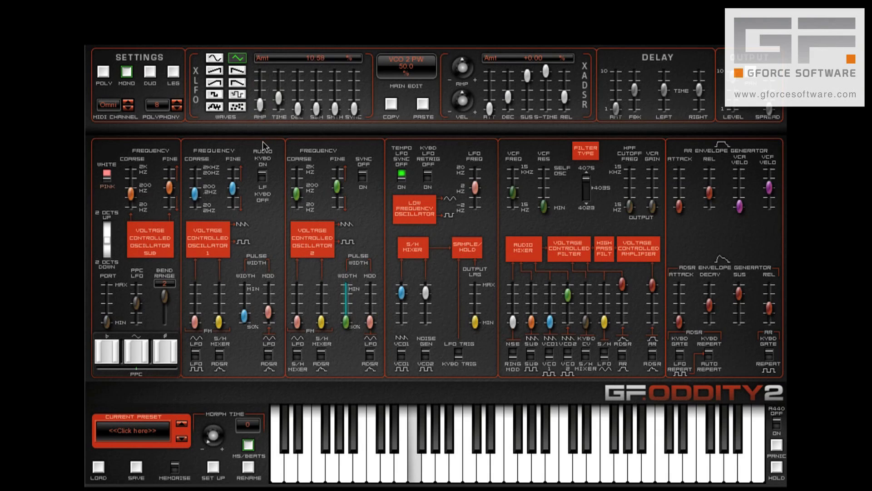
{"action": "mouse_move", "coordinate": [278, 98]}
{"action": "left_mouse_down"}
{"action": "mouse_move", "coordinate": [276, 61]}
{"action": "mouse_move", "coordinate": [277, 86]}
{"action": "left_mouse_up"}
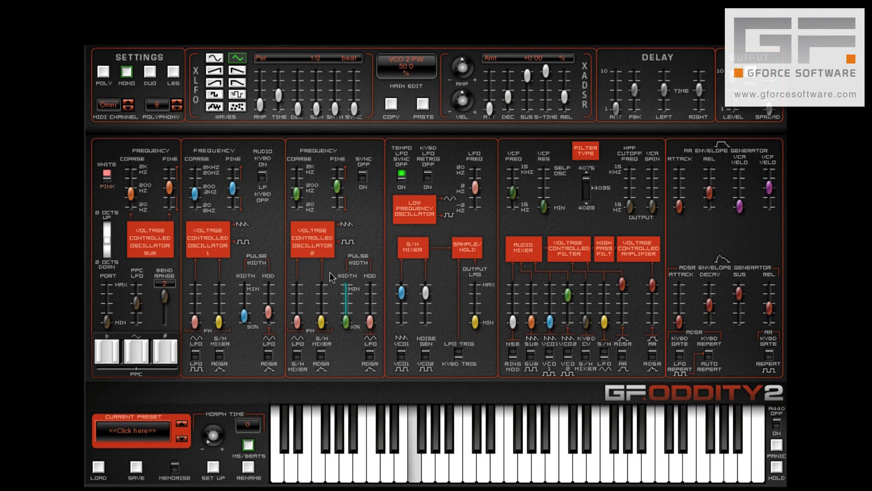
Narrow VCO2's pulse width to 47% and raise VCO1's mixer level to about -9 dB
{"action": "left_click_drag", "start_coordinate": [346, 321], "coordinate": [345, 286]}
{"action": "left_click_drag", "start_coordinate": [346, 289], "coordinate": [345, 290]}
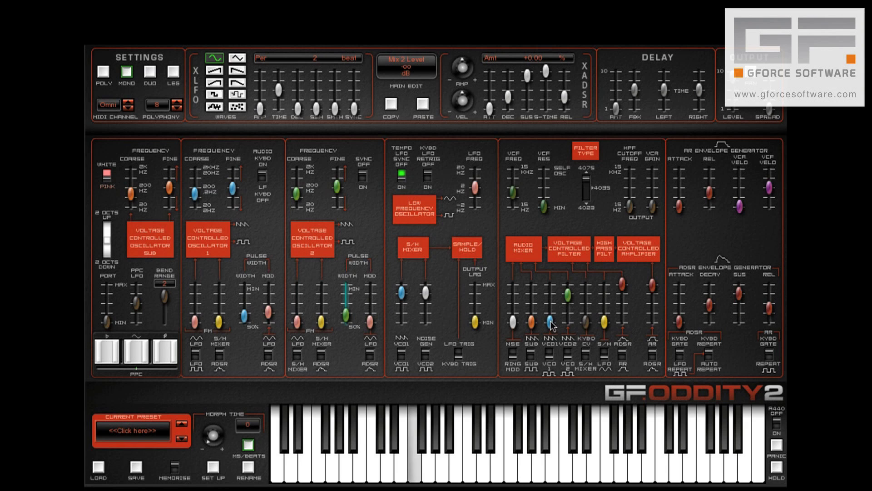
{"action": "left_click_drag", "start_coordinate": [551, 324], "coordinate": [553, 209]}
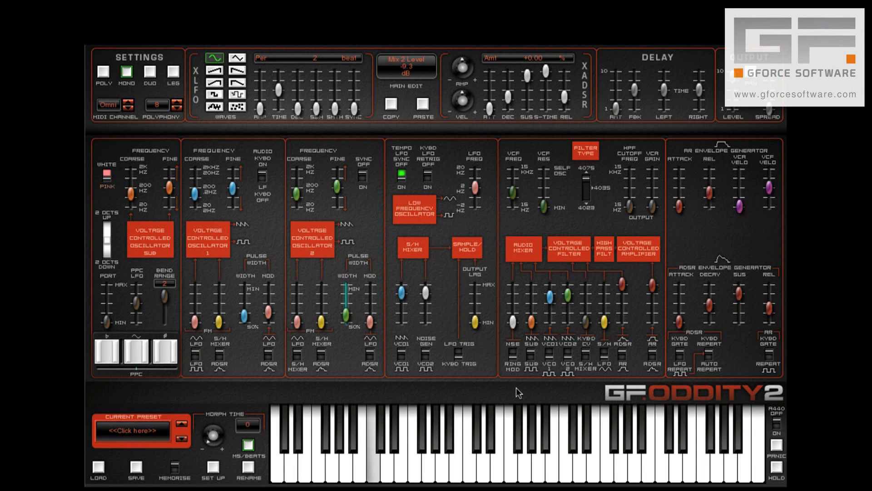
Mix in the square sub oscillator at -9.2 dB, tuned down to -24 semitones
{"action": "left_click", "coordinate": [530, 356]}
{"action": "left_click_drag", "start_coordinate": [531, 321], "coordinate": [532, 208]}
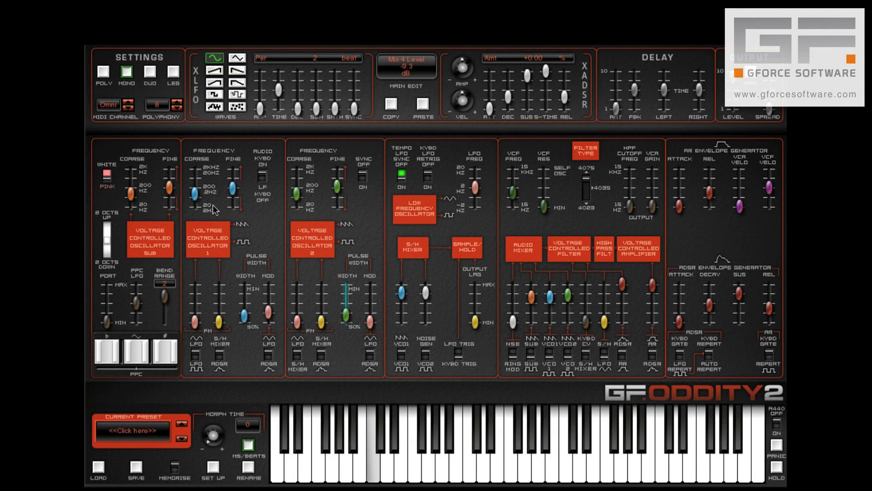
{"action": "left_click", "coordinate": [131, 194]}
{"action": "left_click_drag", "start_coordinate": [132, 209], "coordinate": [132, 222]}
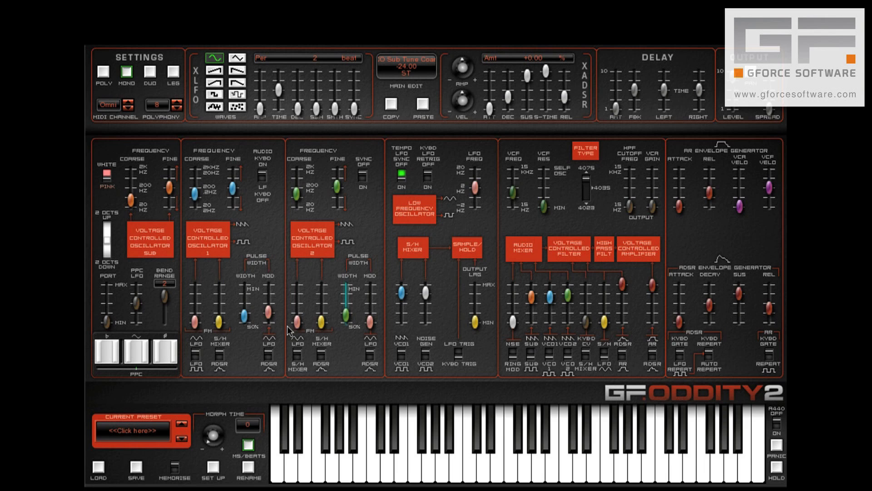
Make VCO1's pulse width the XLFO modulation target
{"action": "left_click", "coordinate": [244, 316]}
{"action": "left_click", "coordinate": [268, 312]}
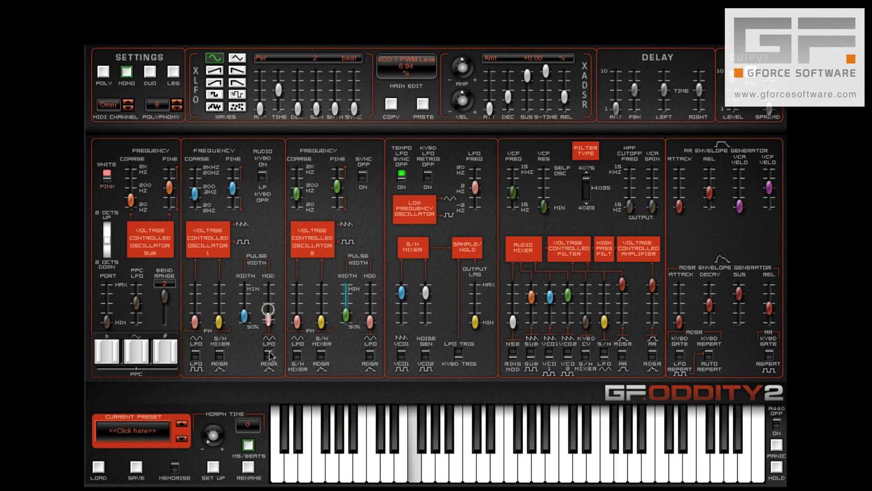
{"action": "left_click", "coordinate": [244, 315]}
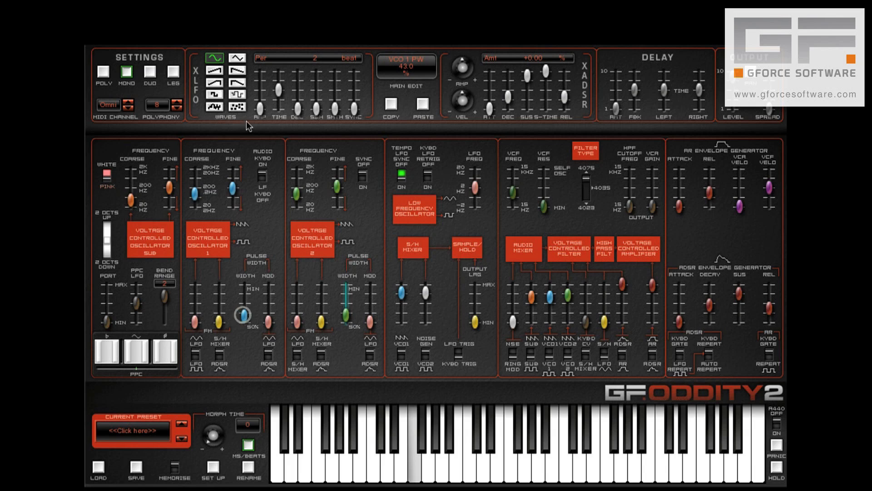